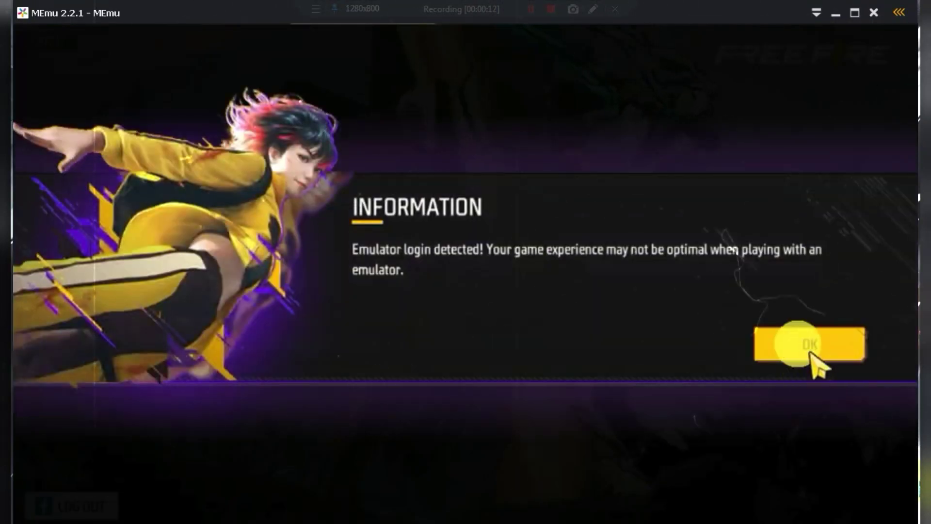
- Dismiss the login notice to reach the Free Fire lobby and open the Controls settings
click(807, 354)
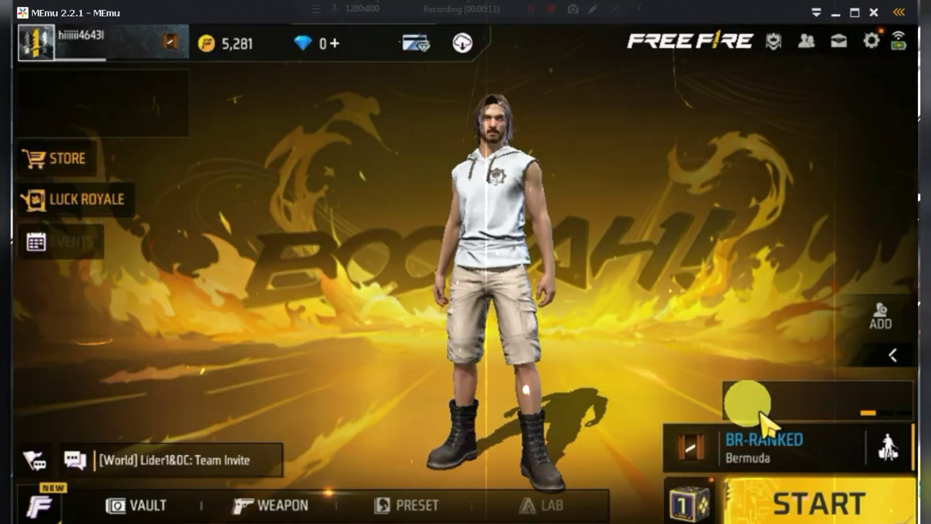
click(871, 41)
click(92, 202)
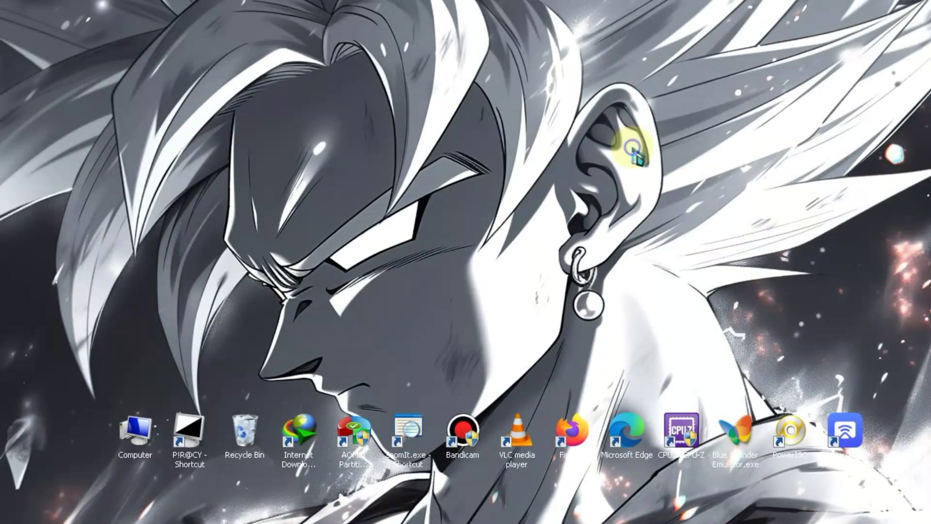
right_click(634, 146)
click(660, 179)
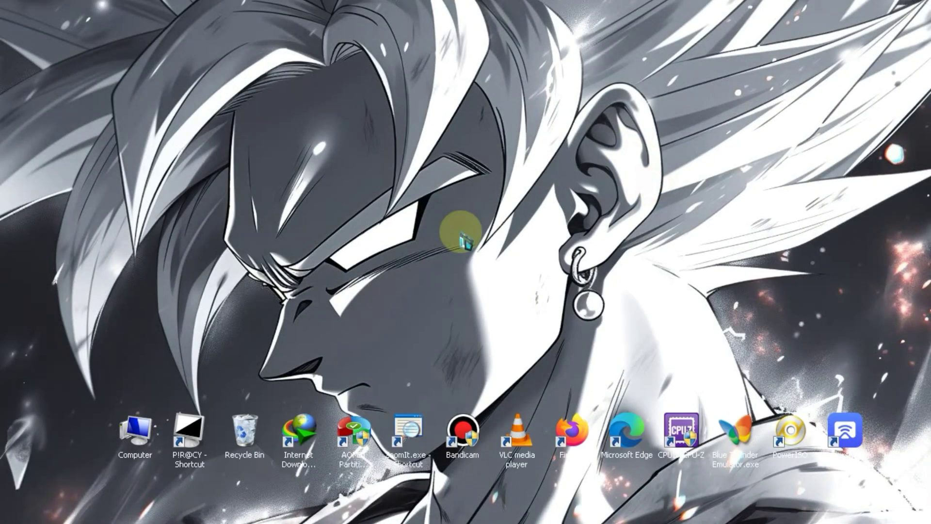
double_click(135, 429)
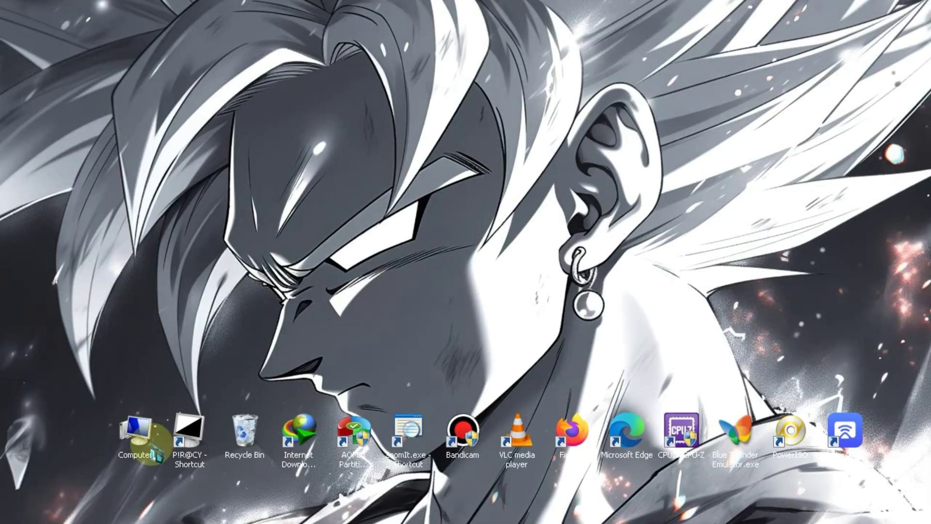
right_click(150, 442)
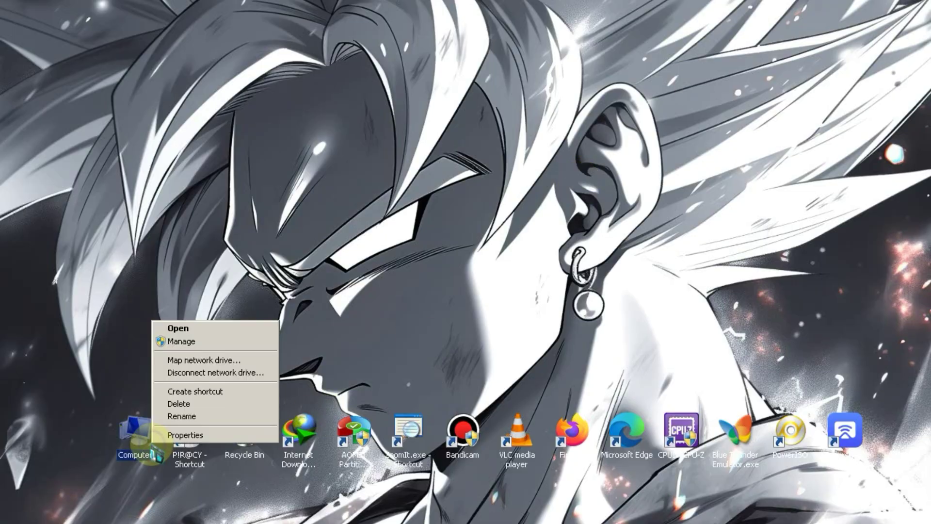
click(177, 434)
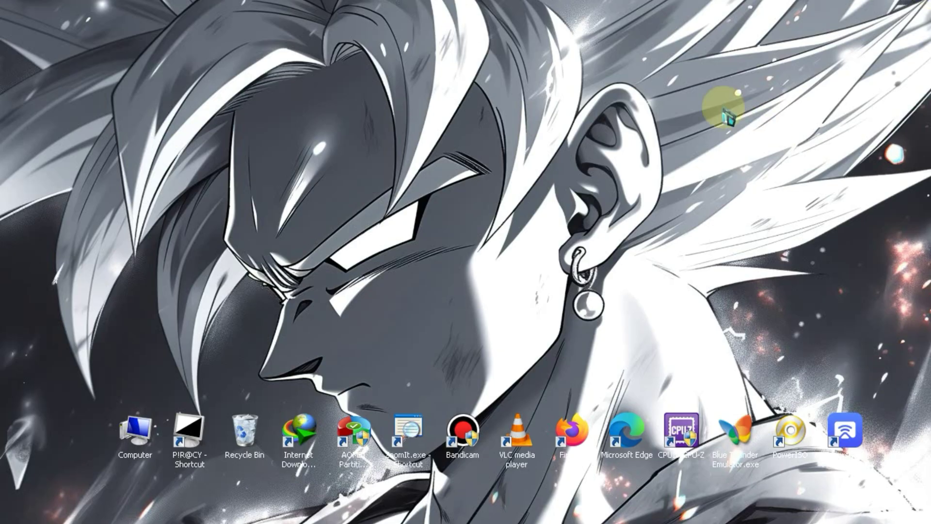
right_click(534, 90)
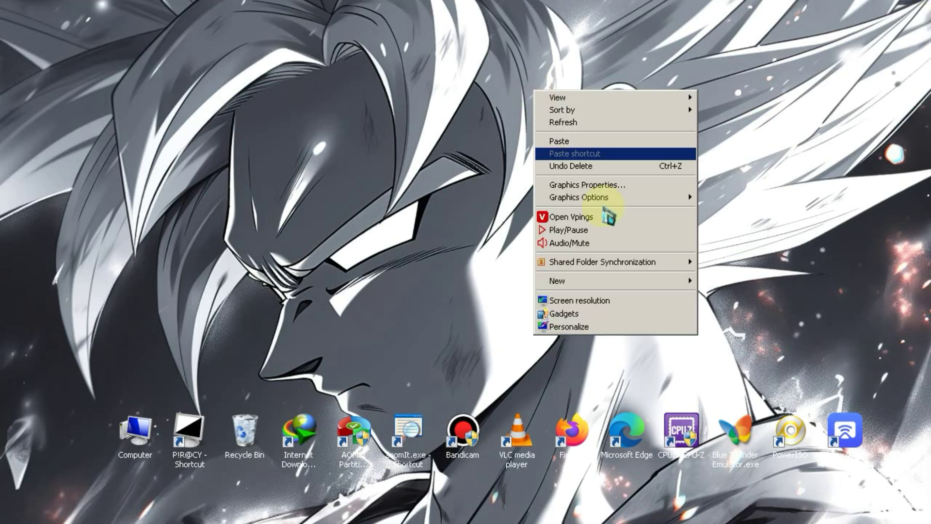
click(579, 300)
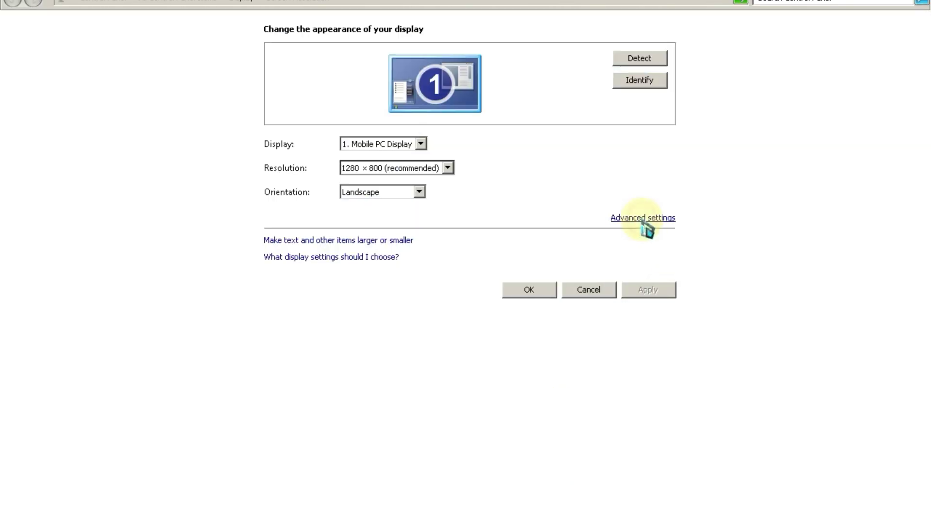
click(642, 217)
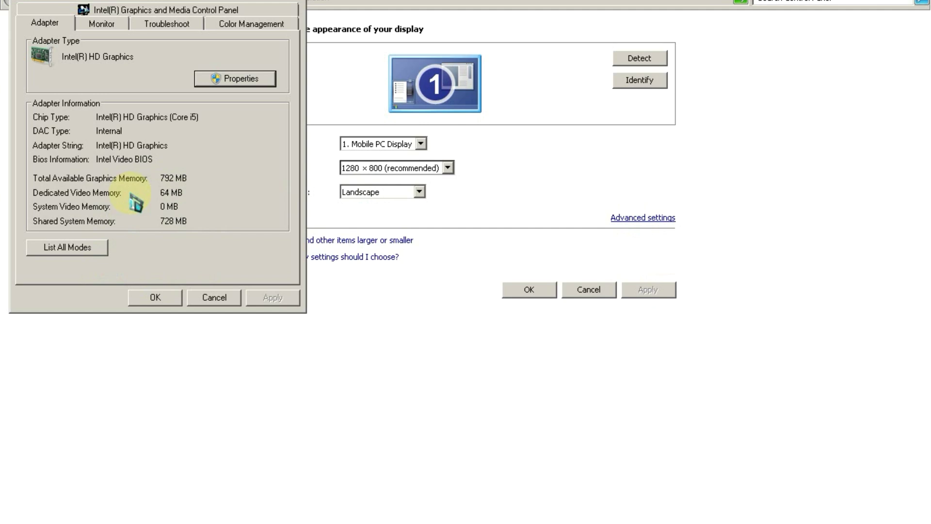
click(160, 297)
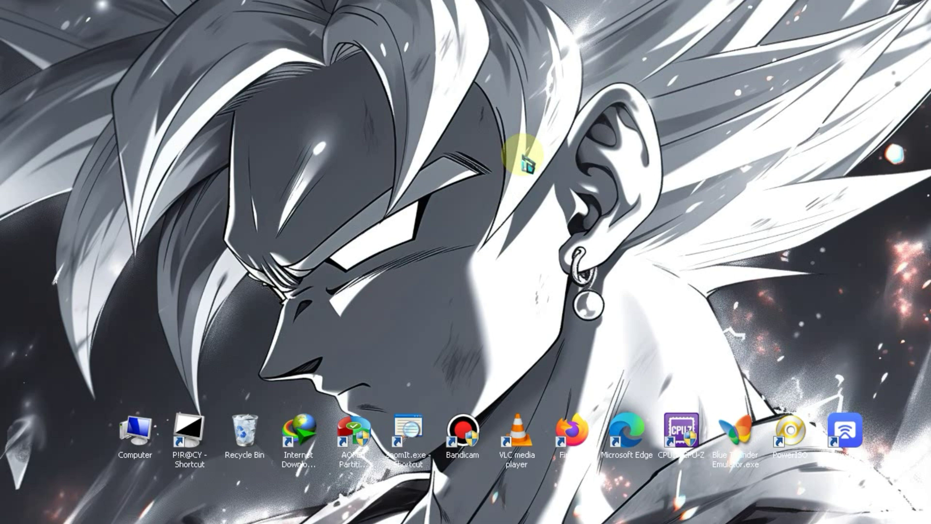
- Refresh the desktop, move the memu installer icon to the centre, and launch MEmu 2.2.1 setup
right_click(595, 117)
click(630, 148)
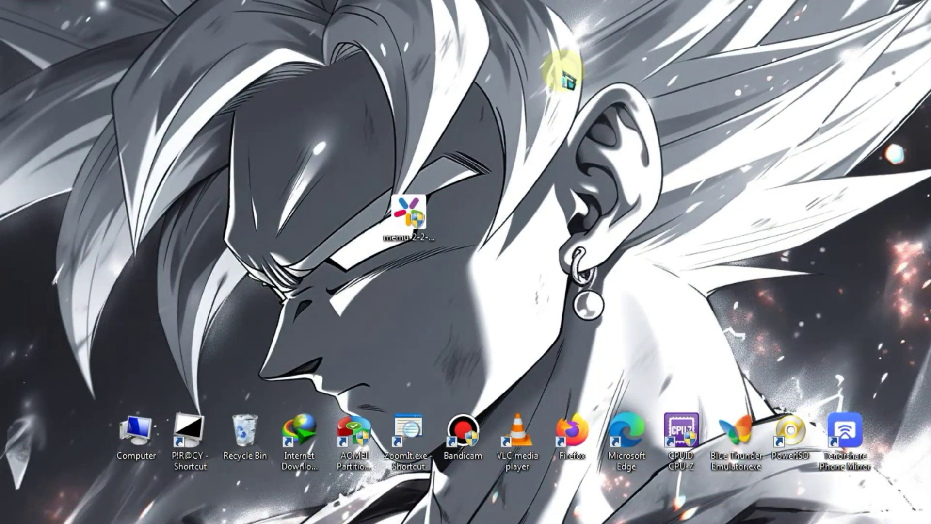
right_click(562, 73)
click(604, 112)
drag(422, 199, 472, 237)
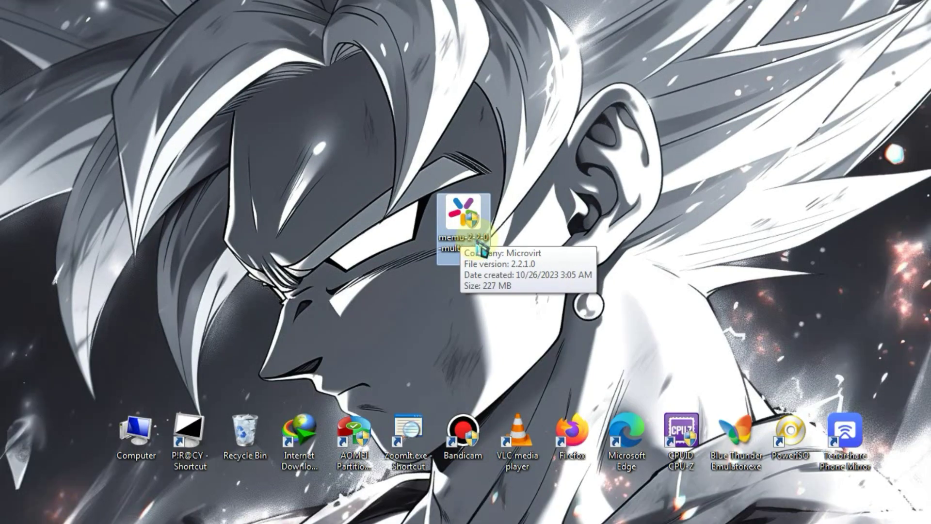
click(498, 270)
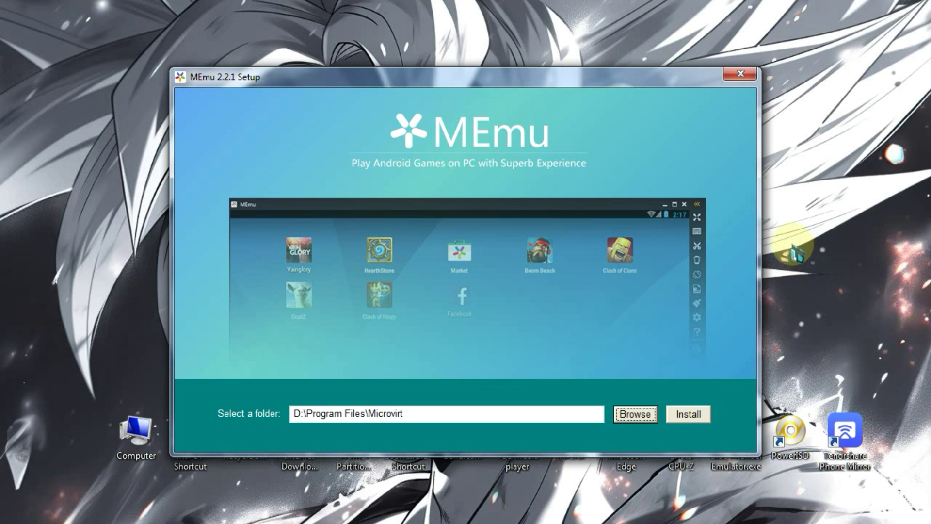
- Install MEmu 2.2.1 to the default D:\Program Files\Microvirt folder and finish setup
mouse_move(642, 69)
mouse_down()
mouse_move(650, 78)
mouse_move(635, 73)
mouse_move(650, 54)
mouse_move(628, 41)
mouse_move(645, 48)
mouse_move(652, 70)
mouse_up()
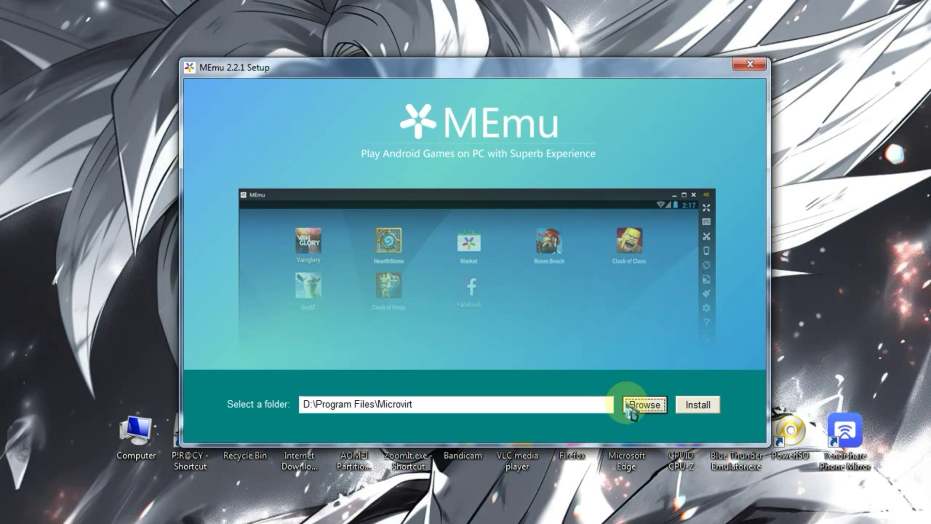
click(142, 436)
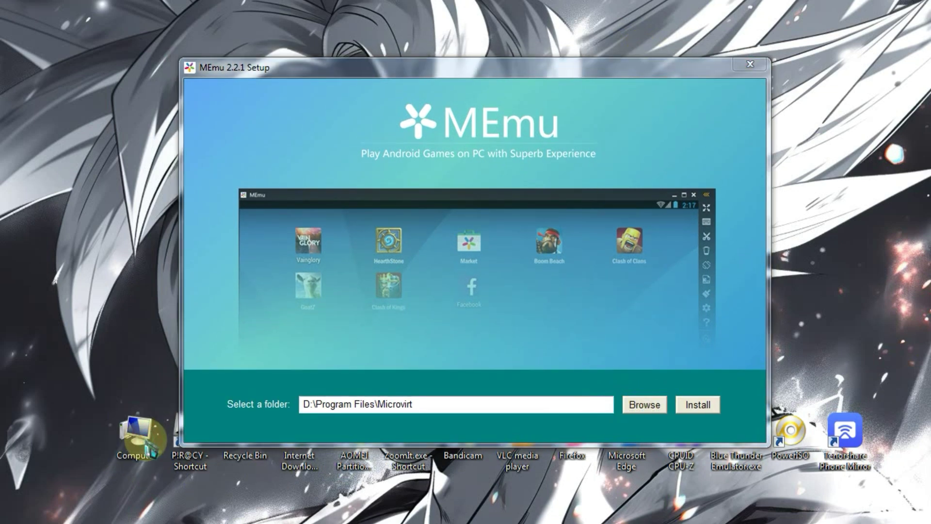
double_click(142, 436)
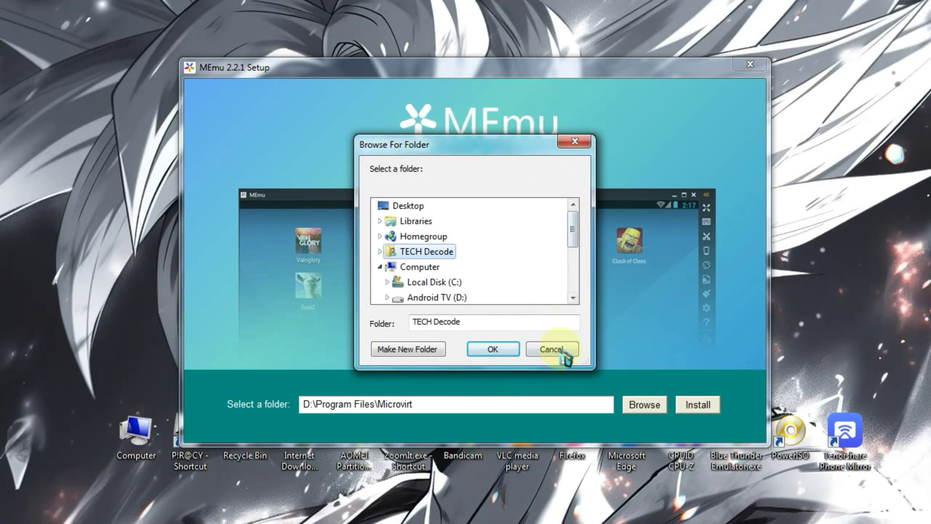
click(551, 350)
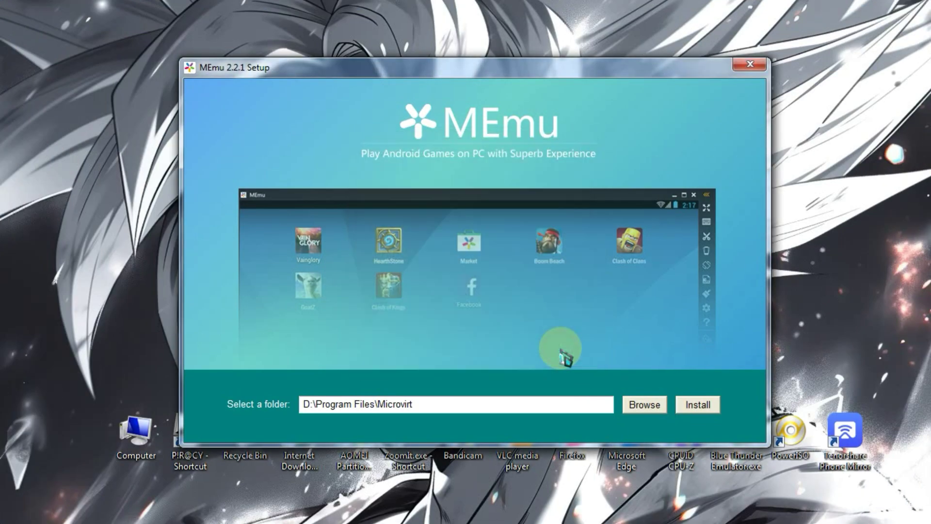
click(697, 410)
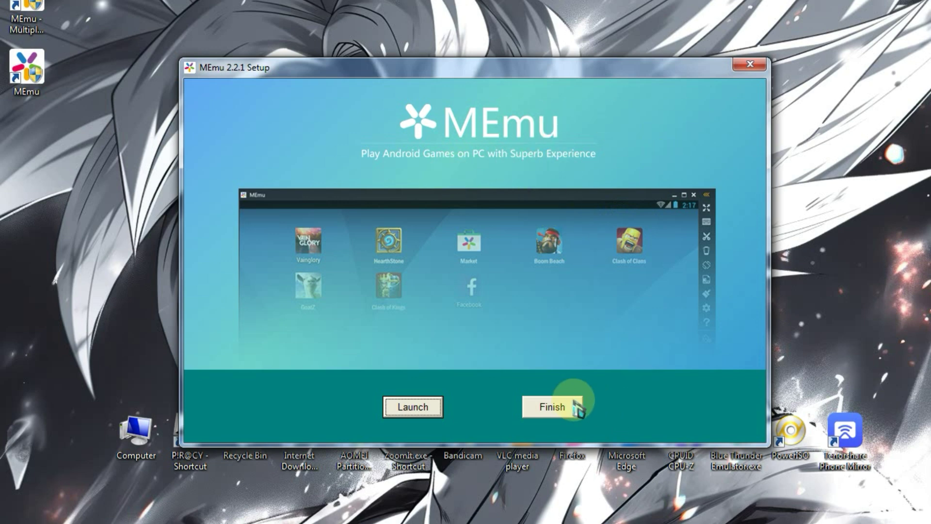
click(555, 408)
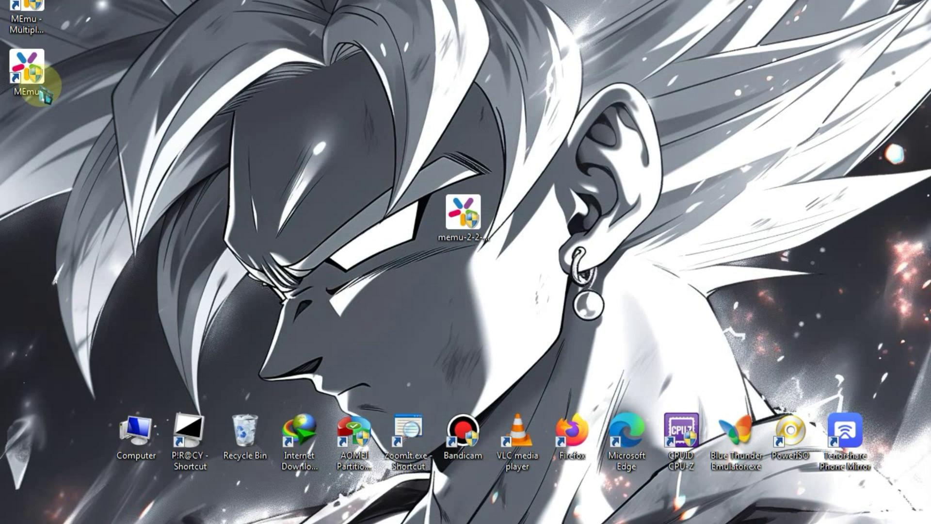
- Set the MEmu shortcut to Windows 7 compatibility mode and Run as administrator, then apply
drag(34, 83, 353, 154)
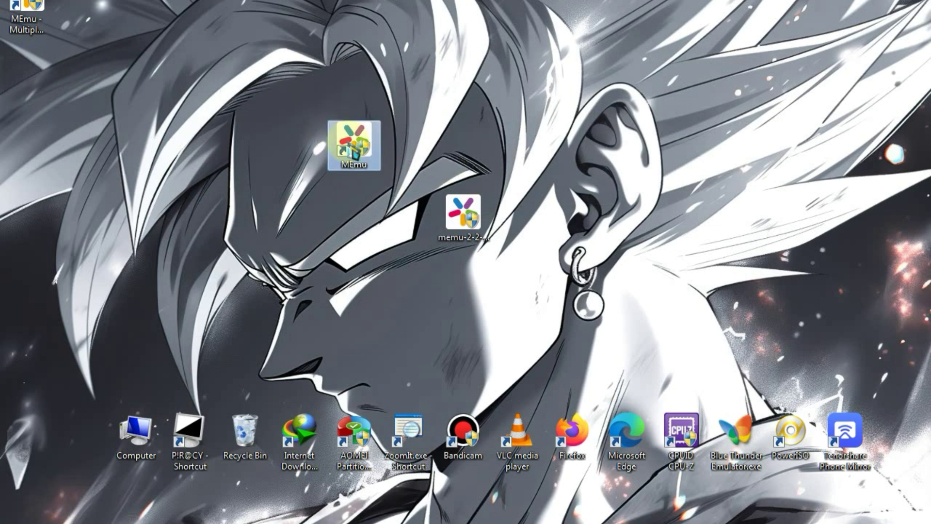
right_click(349, 142)
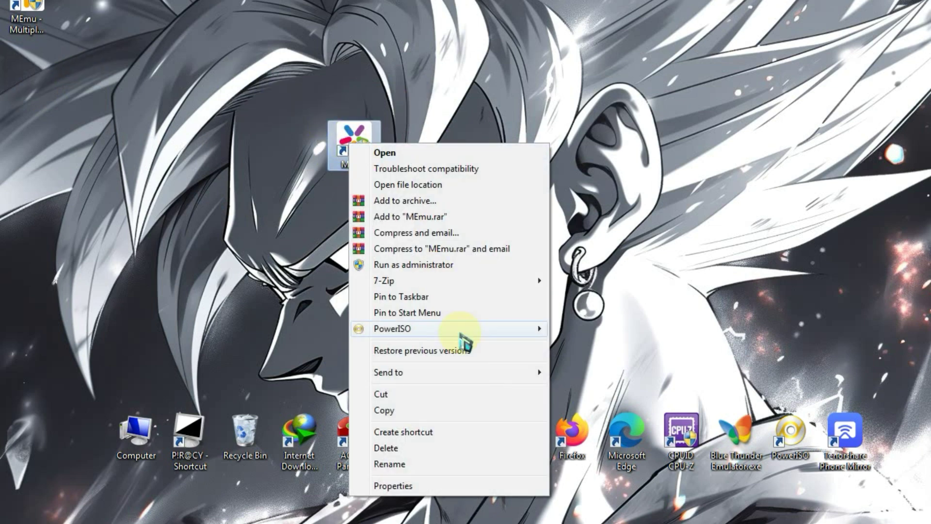
click(472, 486)
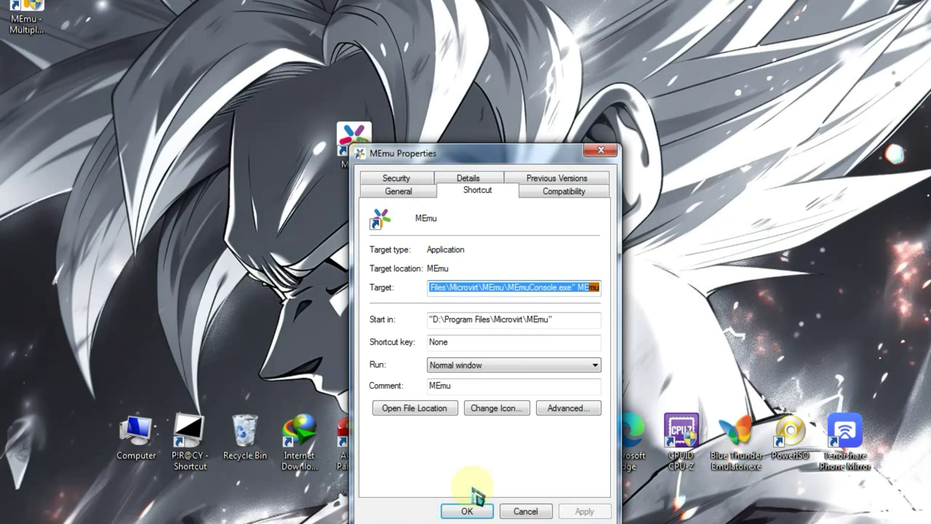
click(561, 194)
click(467, 274)
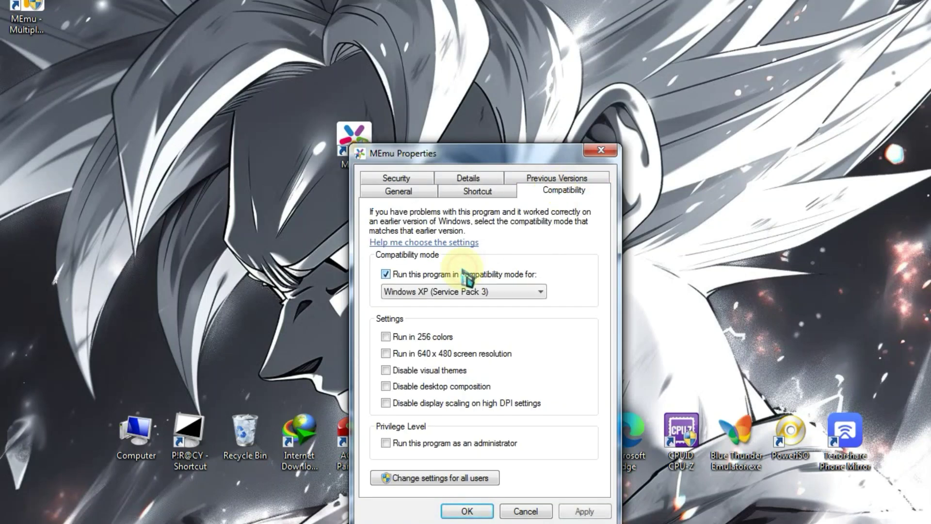
click(465, 291)
click(467, 408)
click(470, 444)
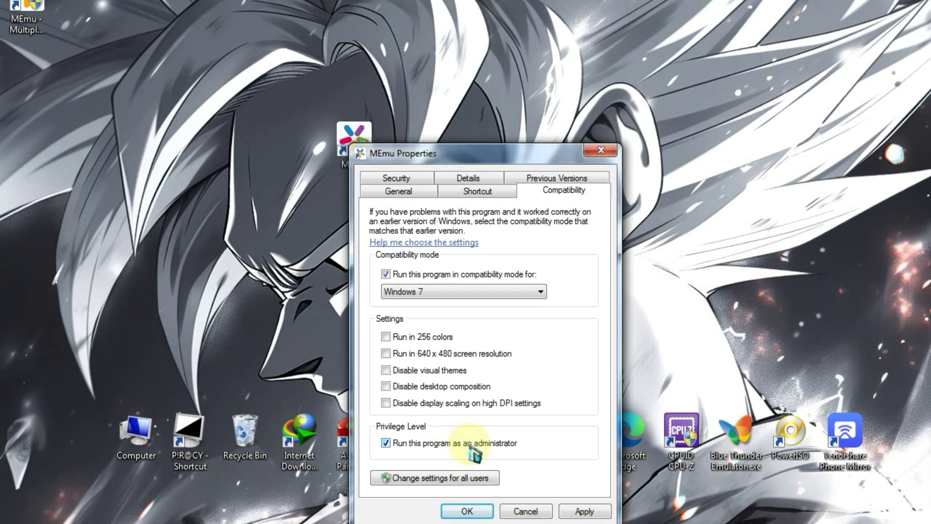
click(582, 510)
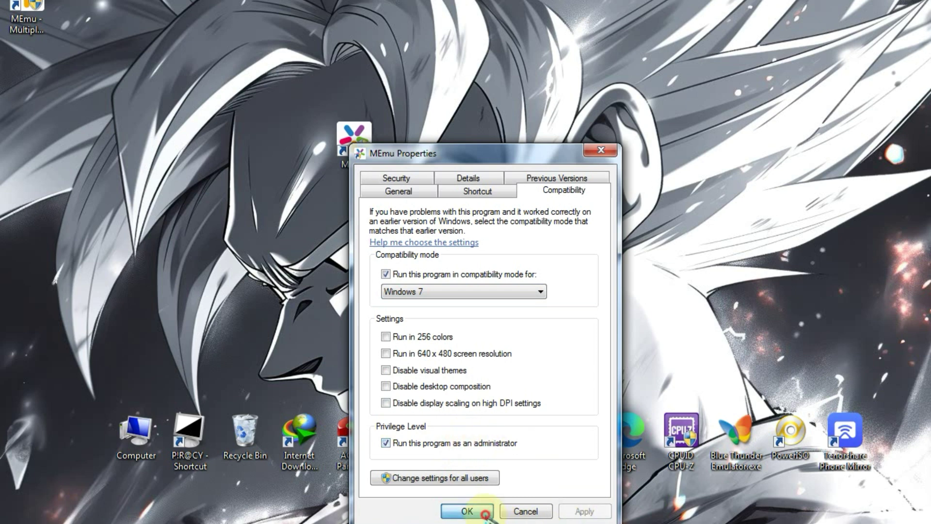
click(467, 510)
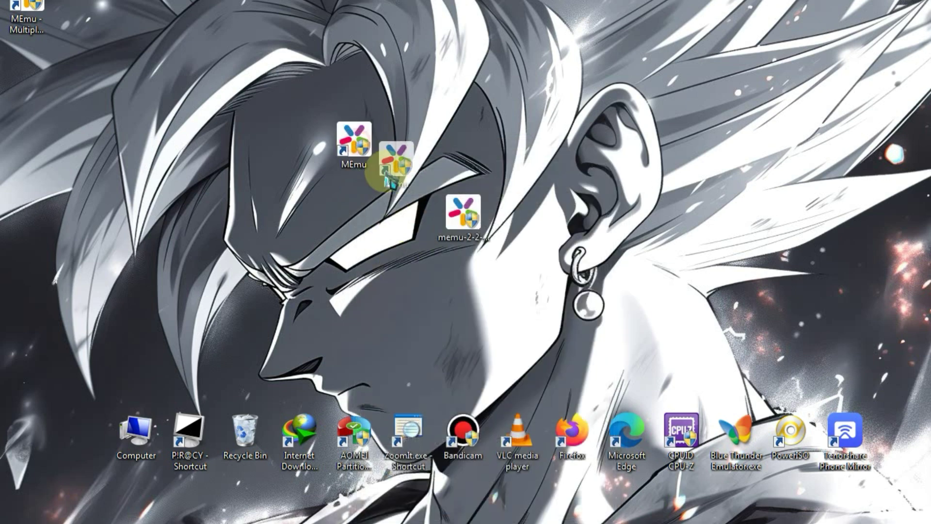
click(366, 158)
- Launch MEmu from its desktop shortcut and let it boot to the Android home screen
double_click(368, 155)
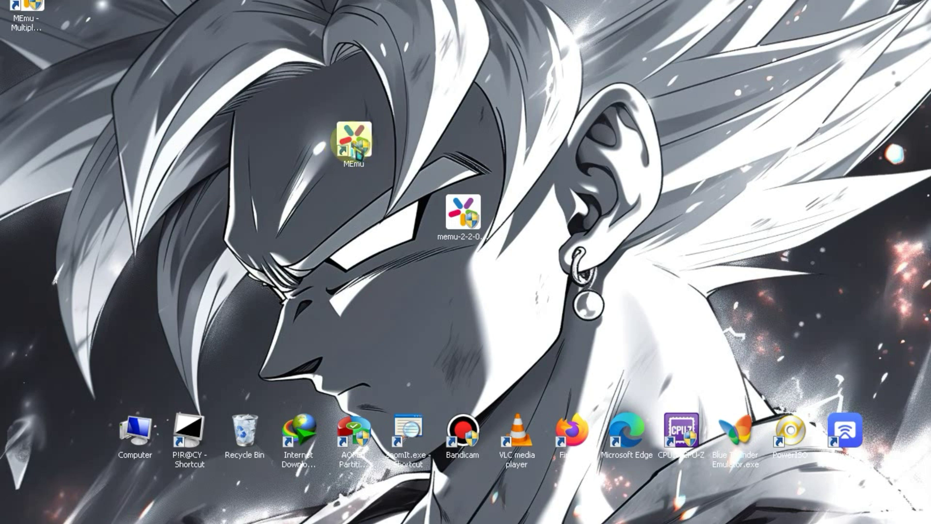
click(358, 143)
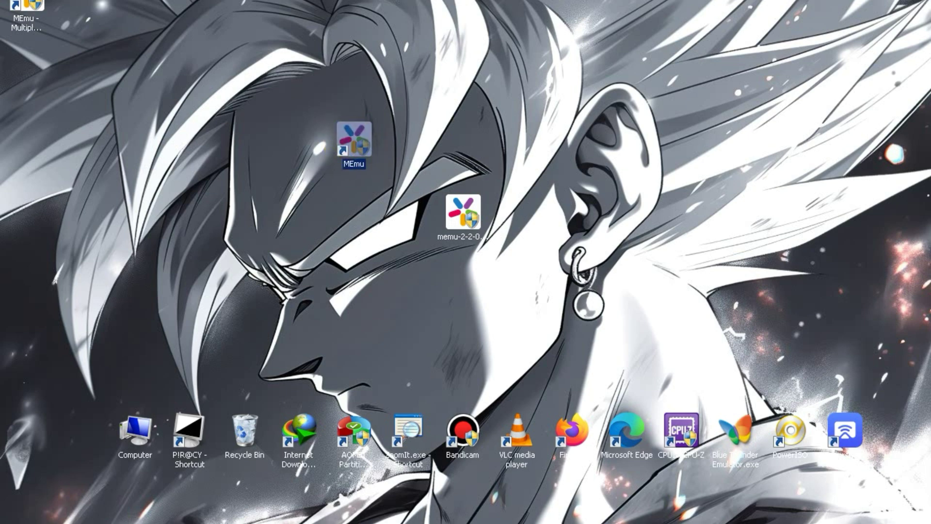
double_click(361, 145)
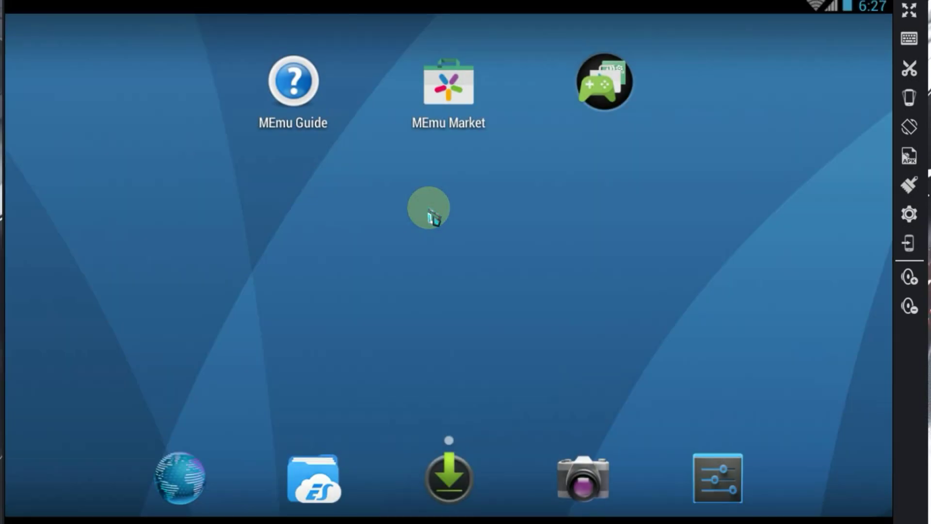
- Set the emulator to 4 CPU cores and 900 memory at 1280 * 800 resolution, and save
click(910, 215)
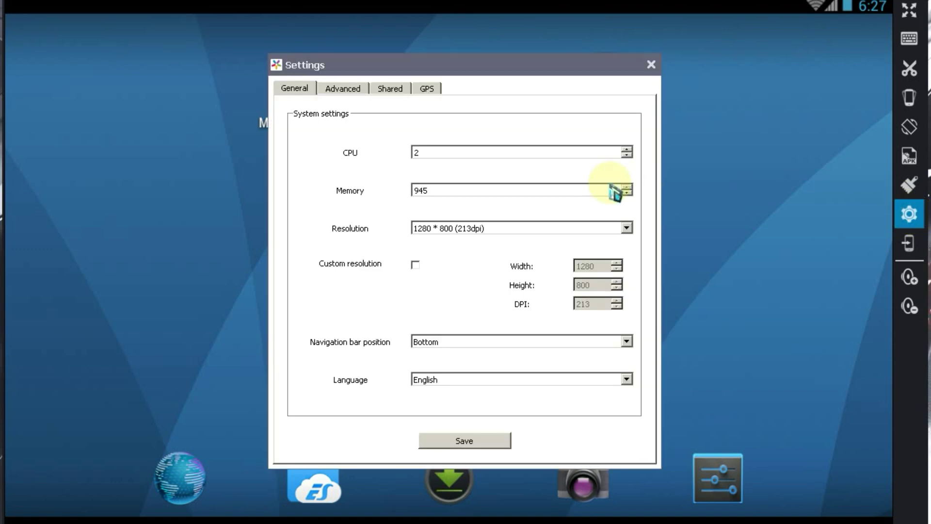
click(626, 155)
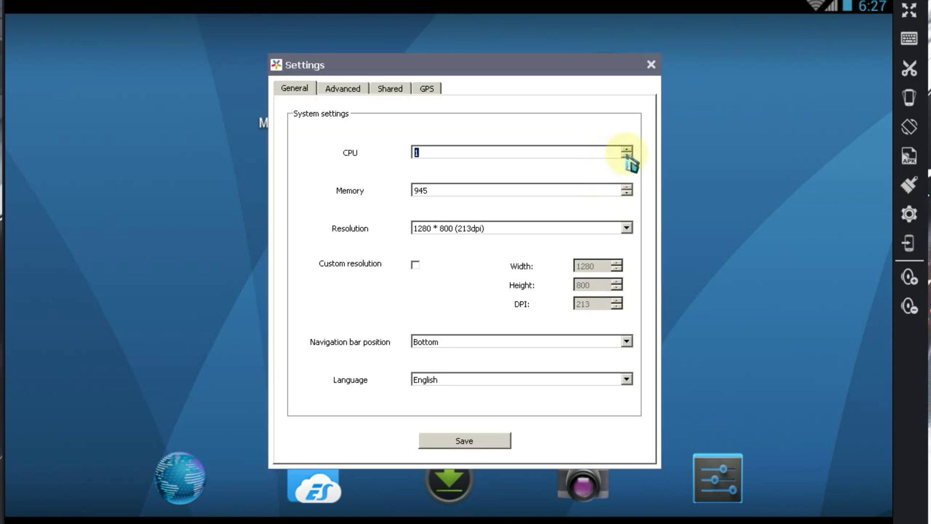
click(627, 191)
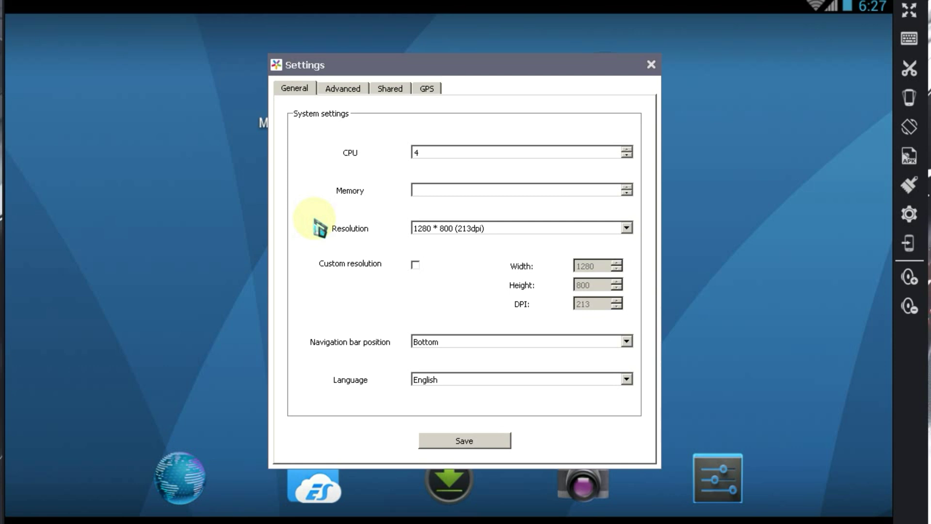
click(467, 227)
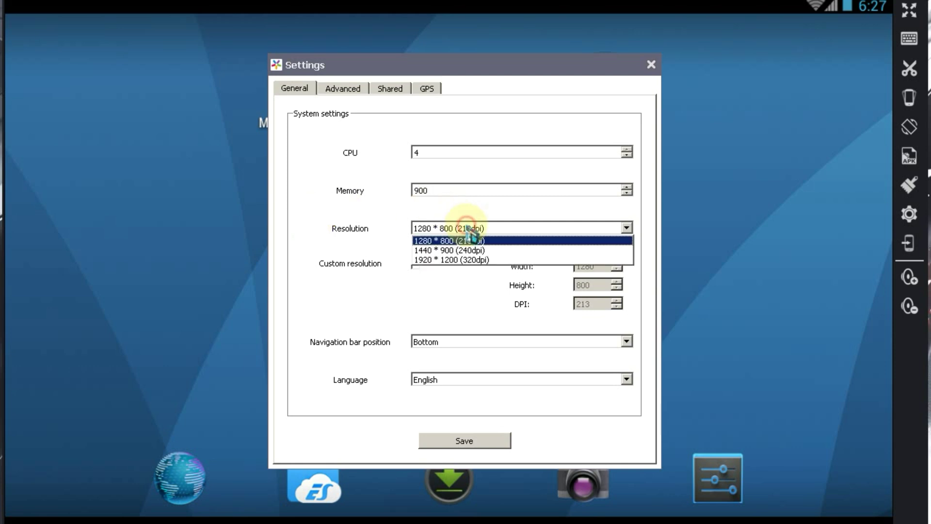
click(470, 240)
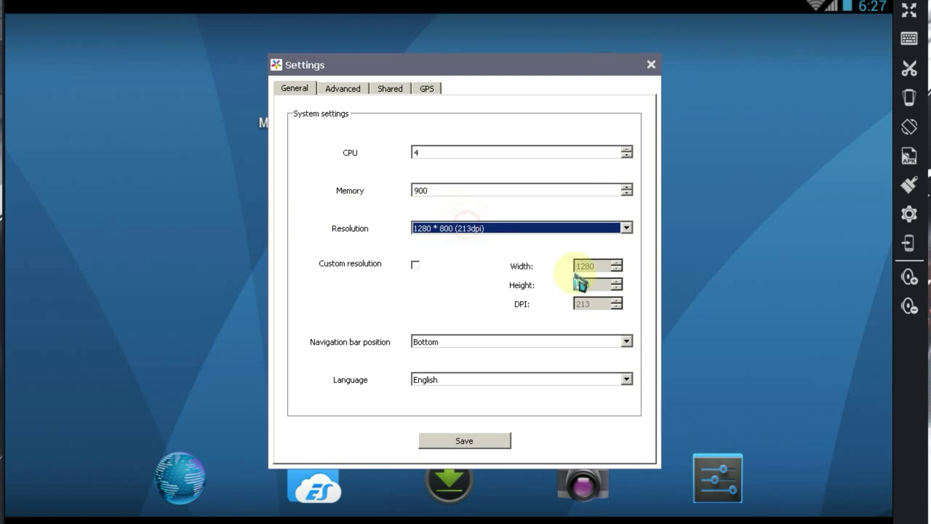
click(530, 340)
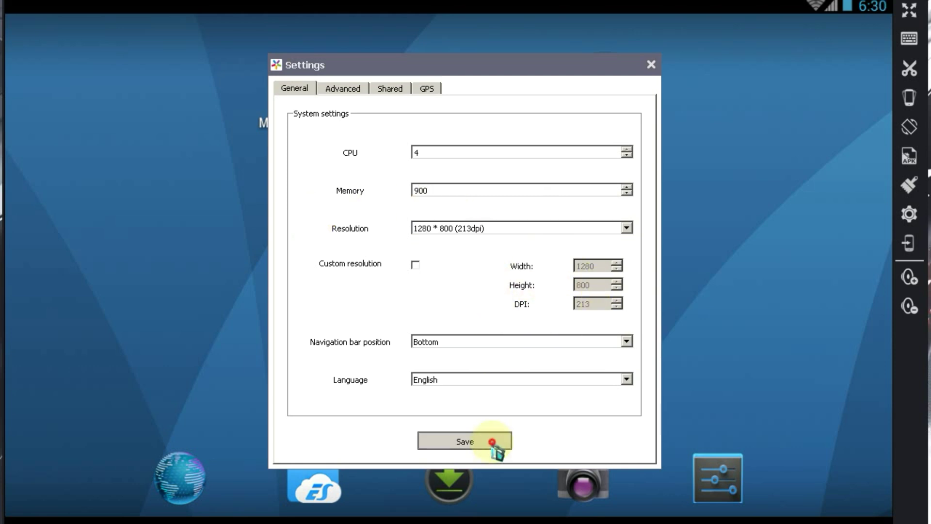
click(493, 440)
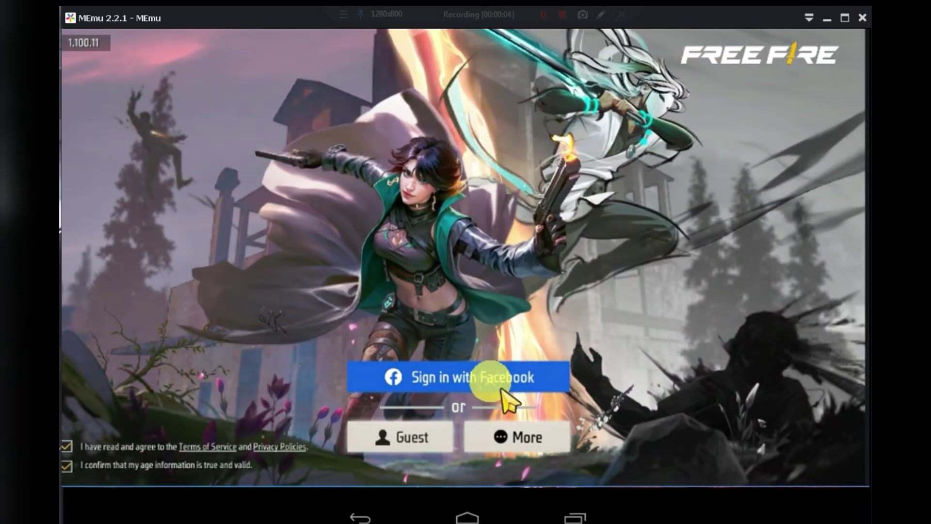
- Sign in to Free Fire with Facebook and set the graphics quality to Smooth
click(508, 390)
click(445, 349)
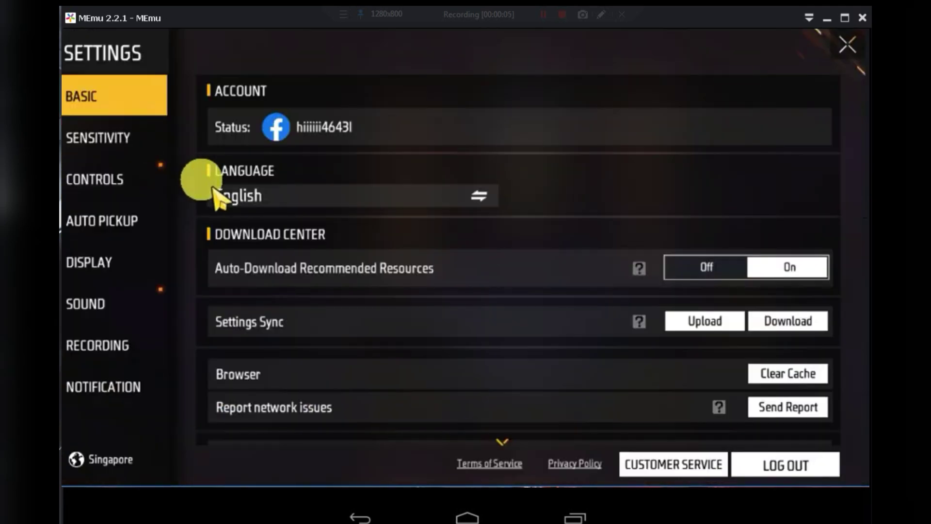
click(129, 271)
click(636, 129)
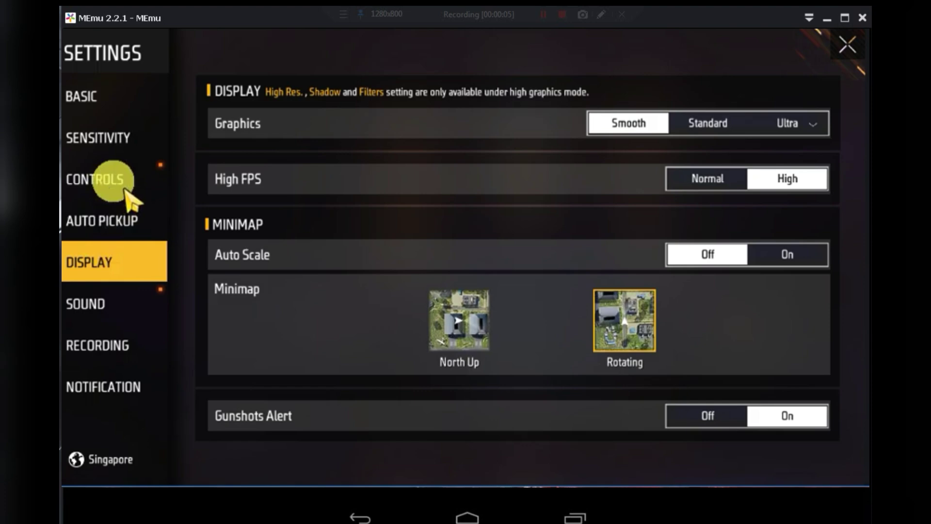
click(848, 45)
- Enter the training mode and fire at targets while moving right and left with D and A
click(736, 408)
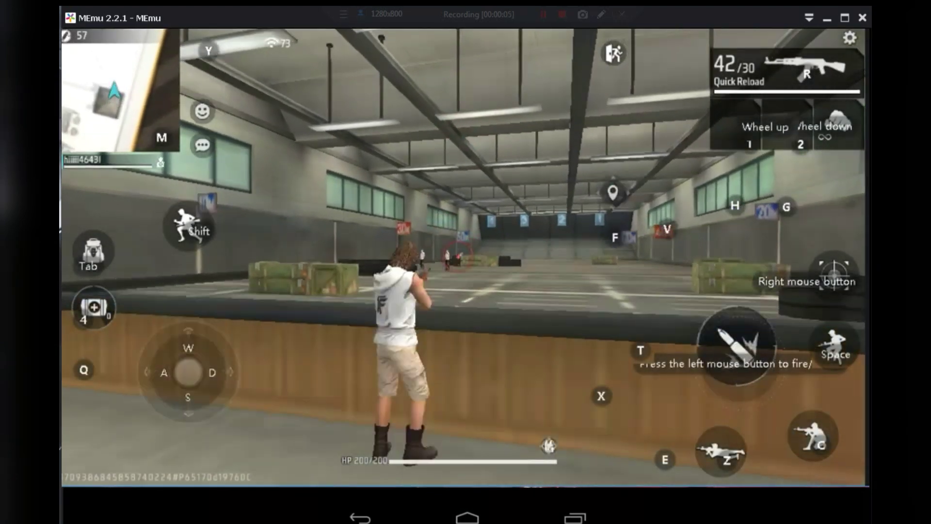
click(457, 257)
key(d)
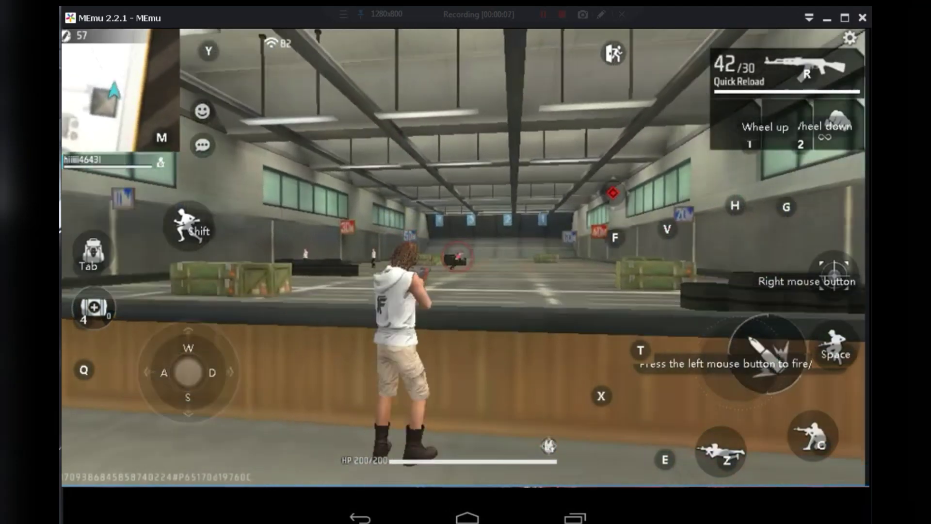
click(457, 257)
key(a)
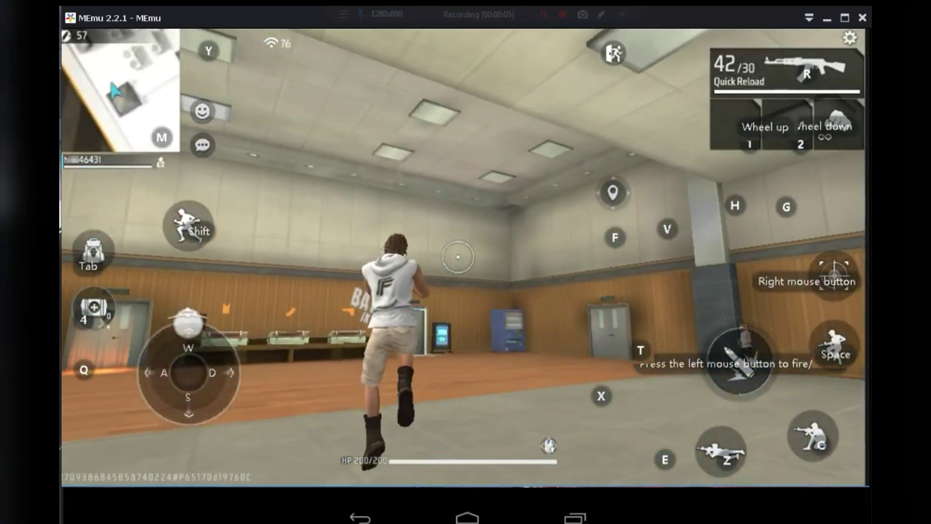